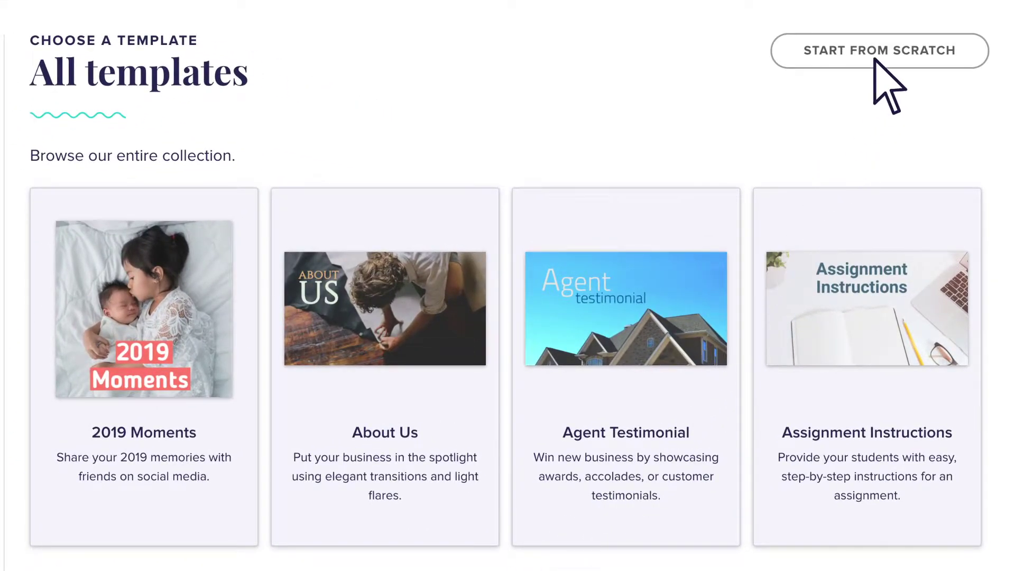
Step: Start a vertical 9:16 video from the About Us template and replace clip 1 with a roasted dish photo
left_click(477, 200)
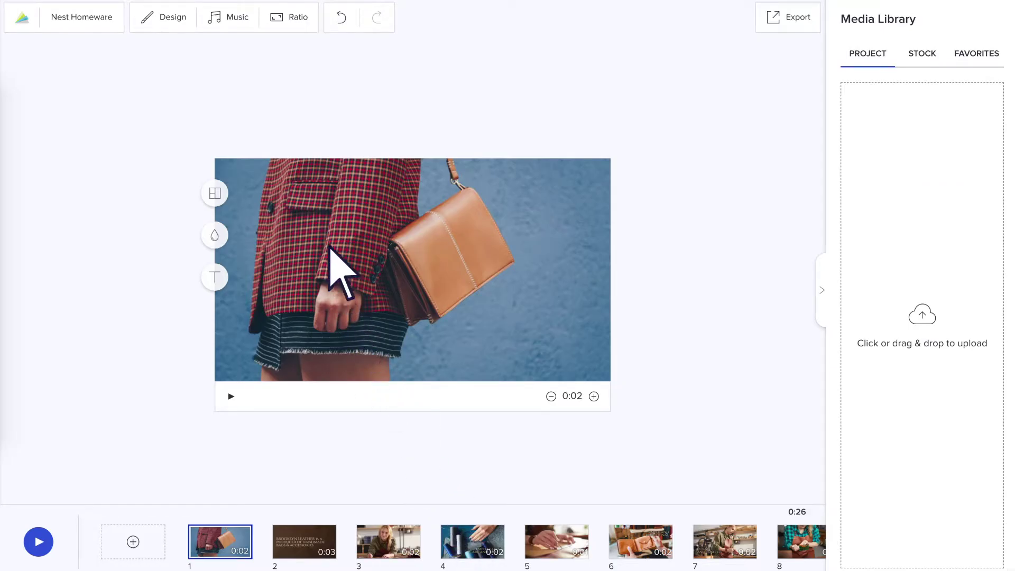
left_click(276, 20)
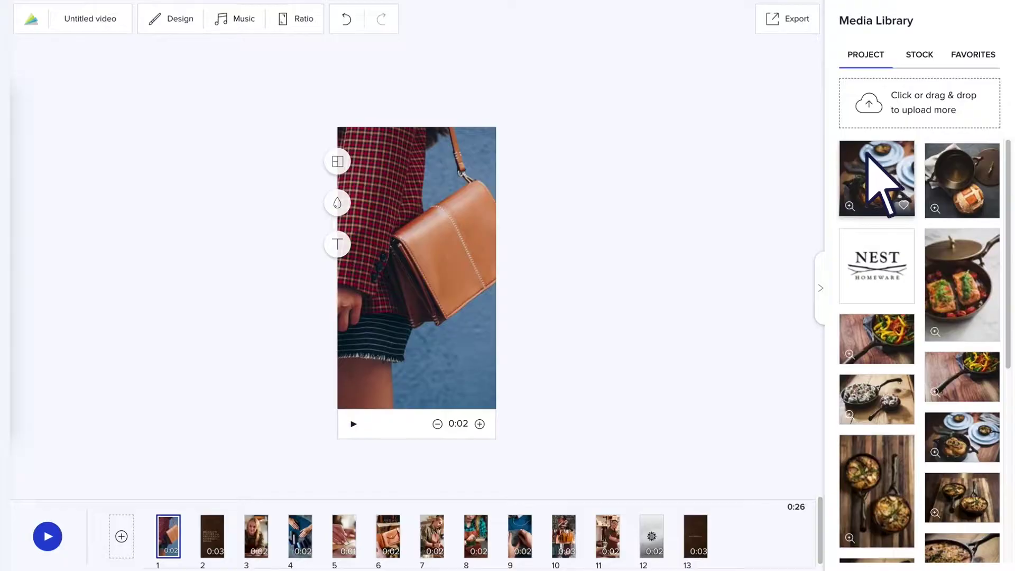
left_click_drag(867, 153, 407, 236)
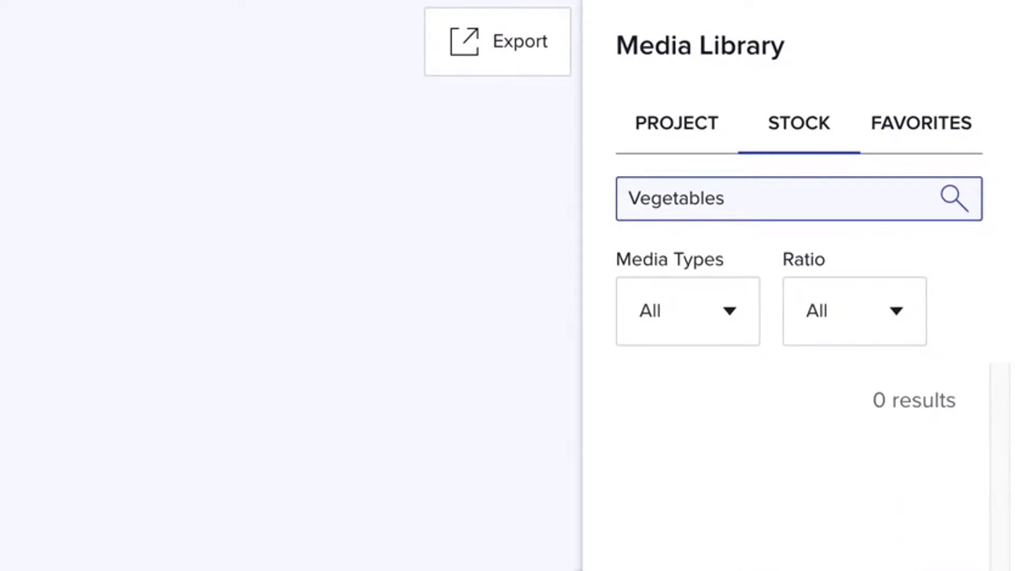
Step: Retitle the skillet-of-peppers slide 'CAST IRON COOKWARE' and drag the title to a new spot
scroll(920, 360, "down", 3)
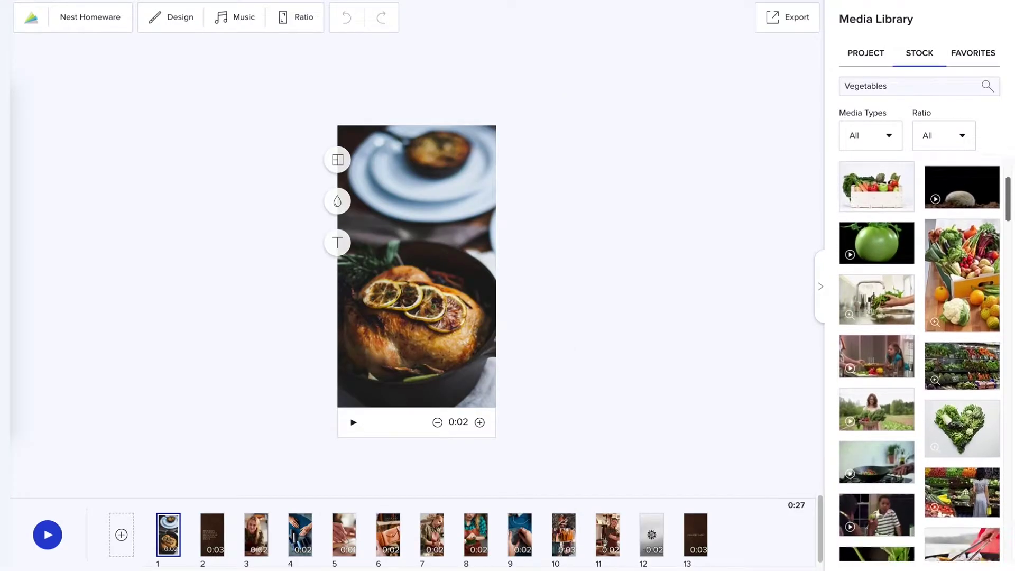
scroll(920, 359, "down", 7)
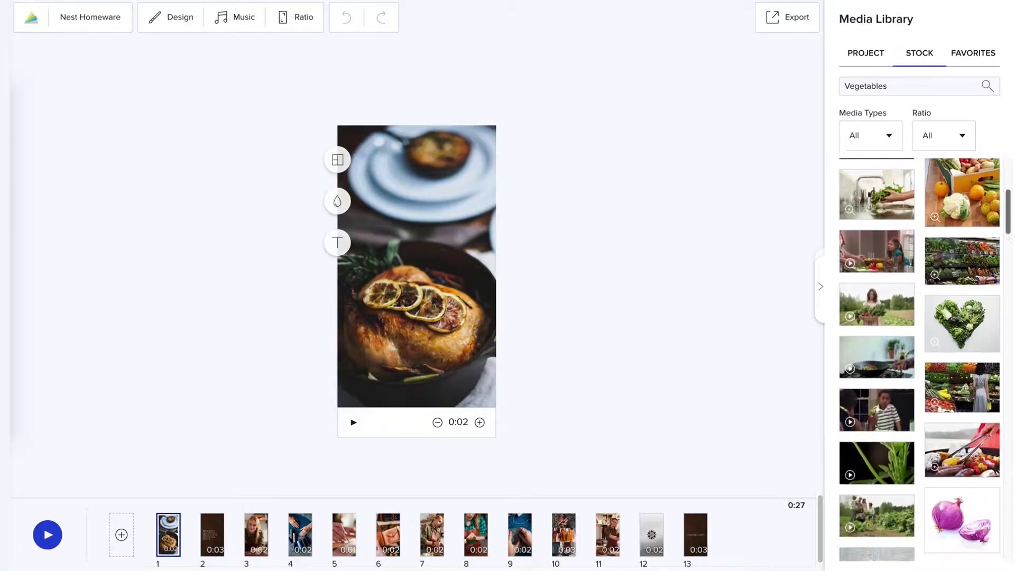
scroll(919, 360, "down", 3)
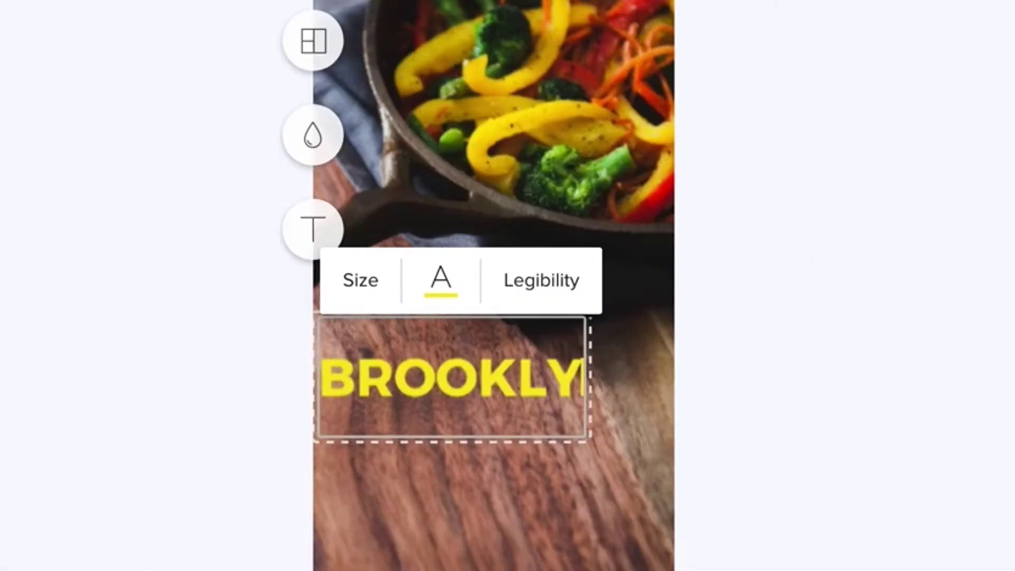
key("BackSpace")
key("BackSpace")
key("BackSpace")
key("BackSpace")
key("BackSpace")
key("BackSpace")
key("BackSpace")
type("aAST IRON COOKWARE")
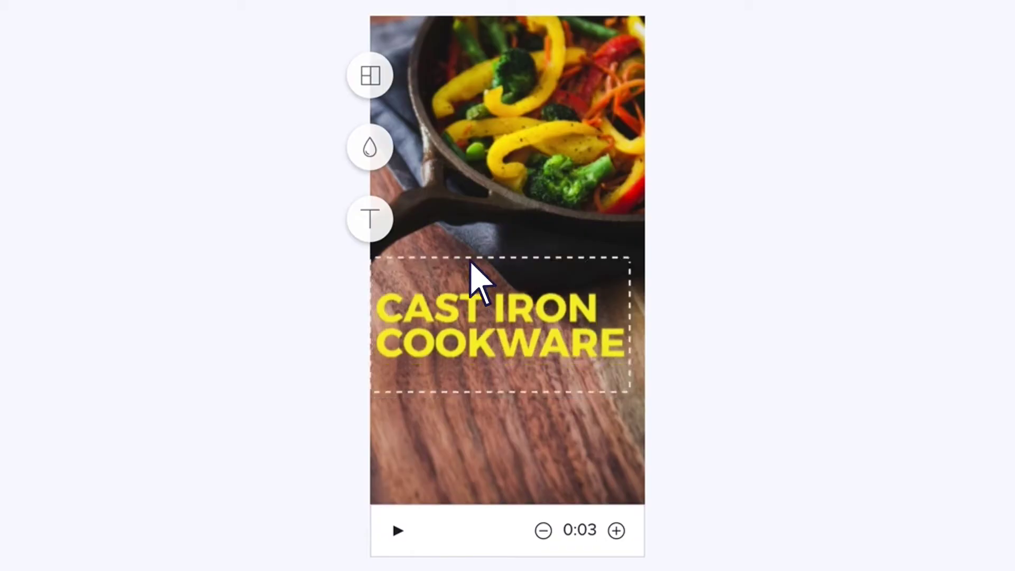
left_click_drag(470, 264, 489, 347)
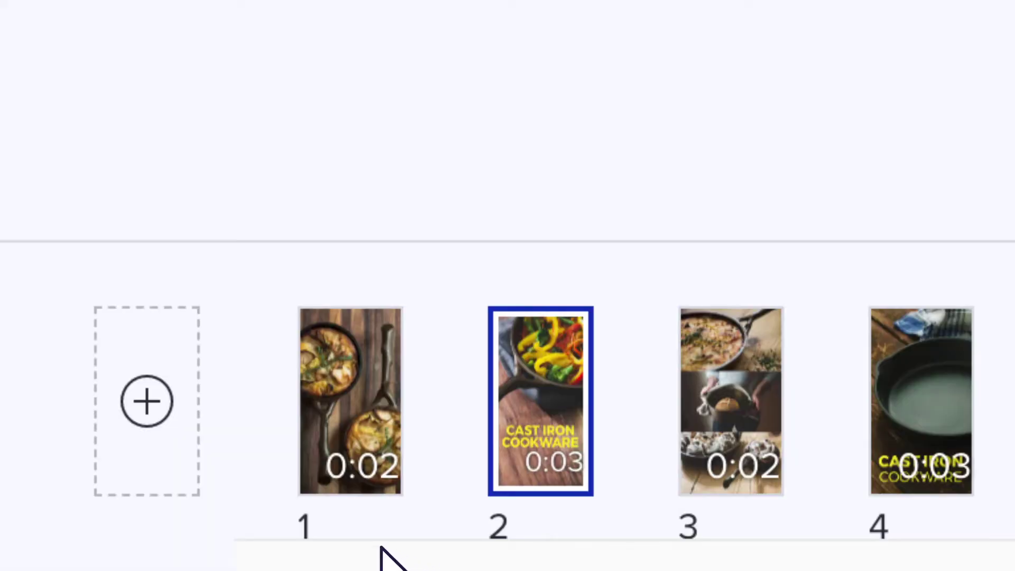
Step: Browse the Add a Block layouts, then place the Available Now slide ahead of Free Shipping and Order Now
left_click(138, 395)
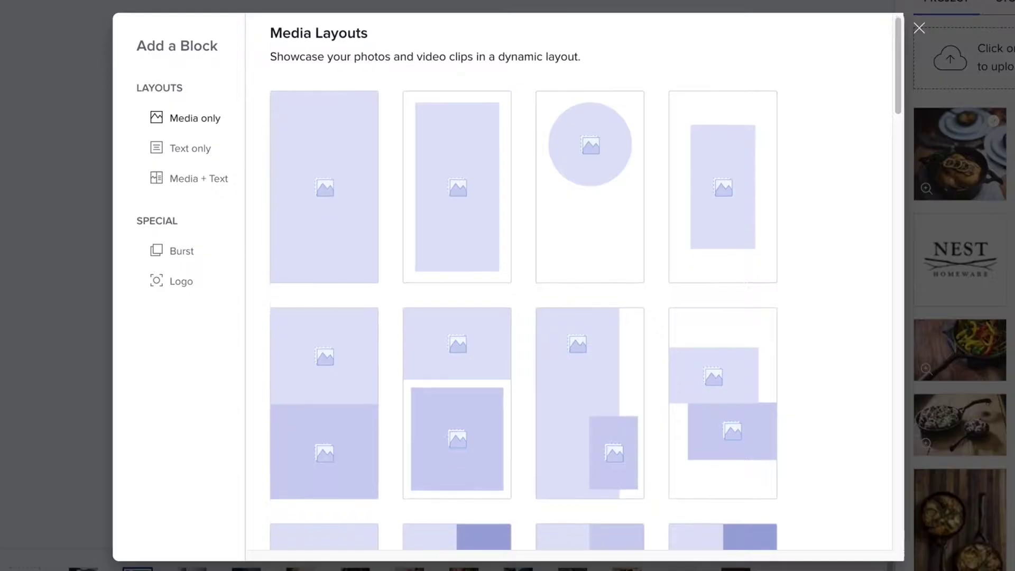
scroll(581, 280, "down", 3)
scroll(581, 280, "down", 5)
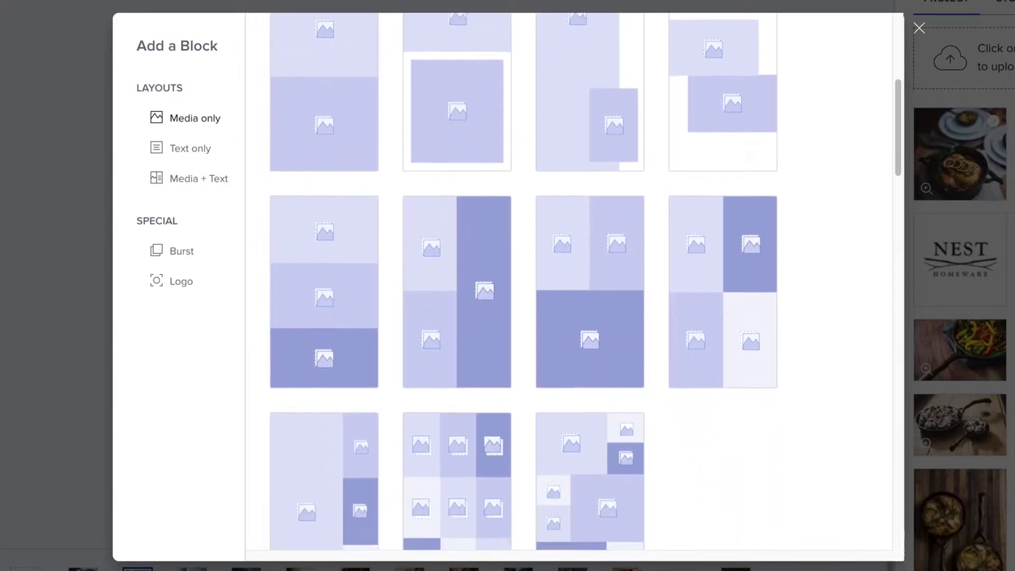
scroll(581, 280, "down", 6)
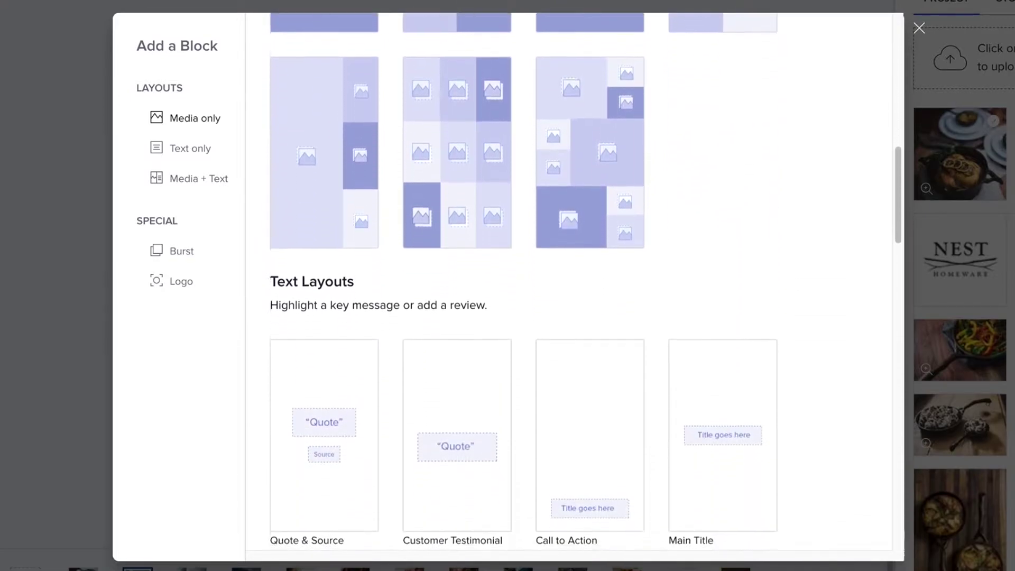
scroll(582, 280, "down", 6)
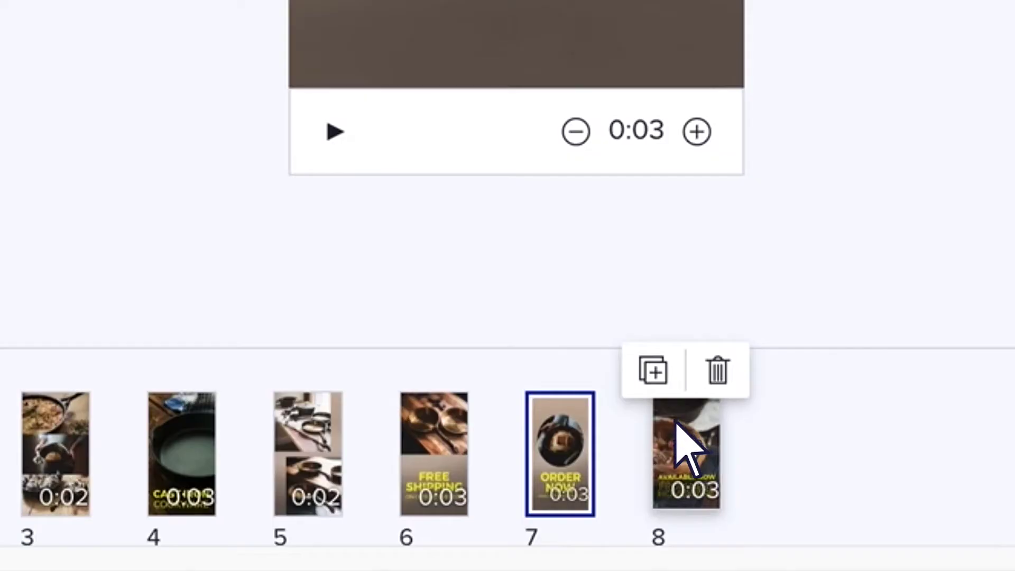
left_click_drag(687, 447, 399, 406)
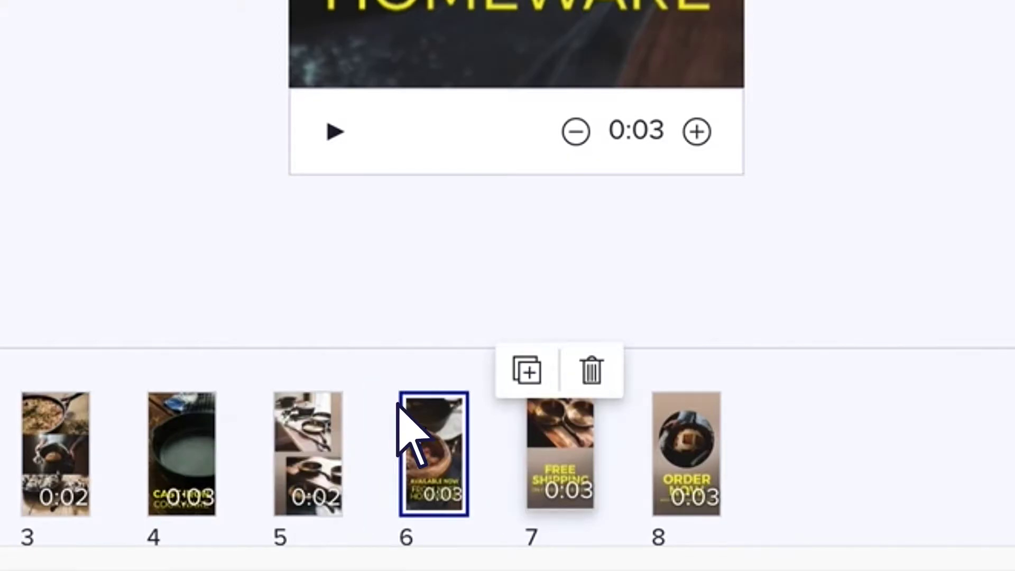
mouse_move(186, 411)
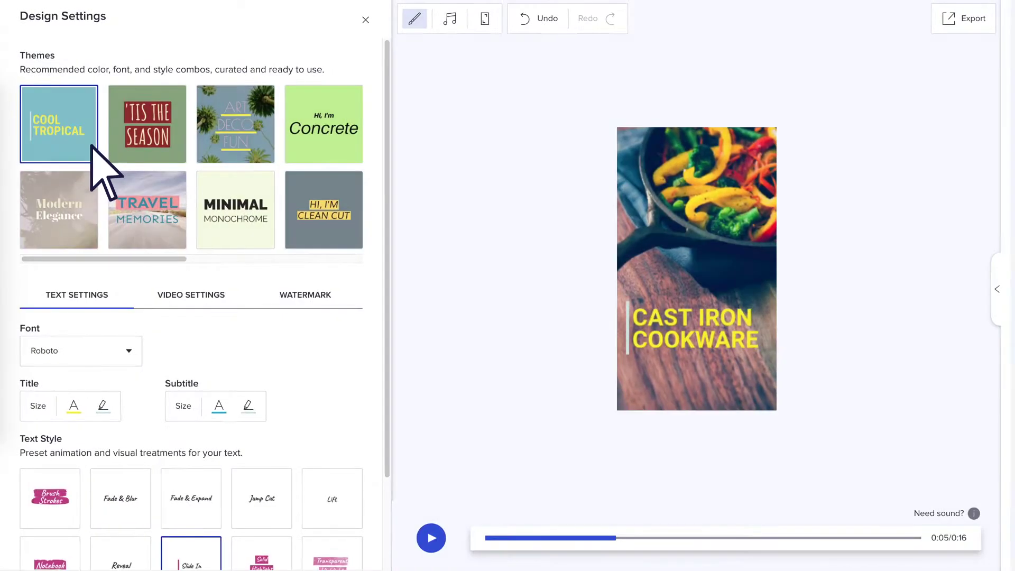
Step: Apply the Travel Memories theme, Abril Fatface font, Notebook text style, and a top-right Nest logo watermark
left_click(166, 215)
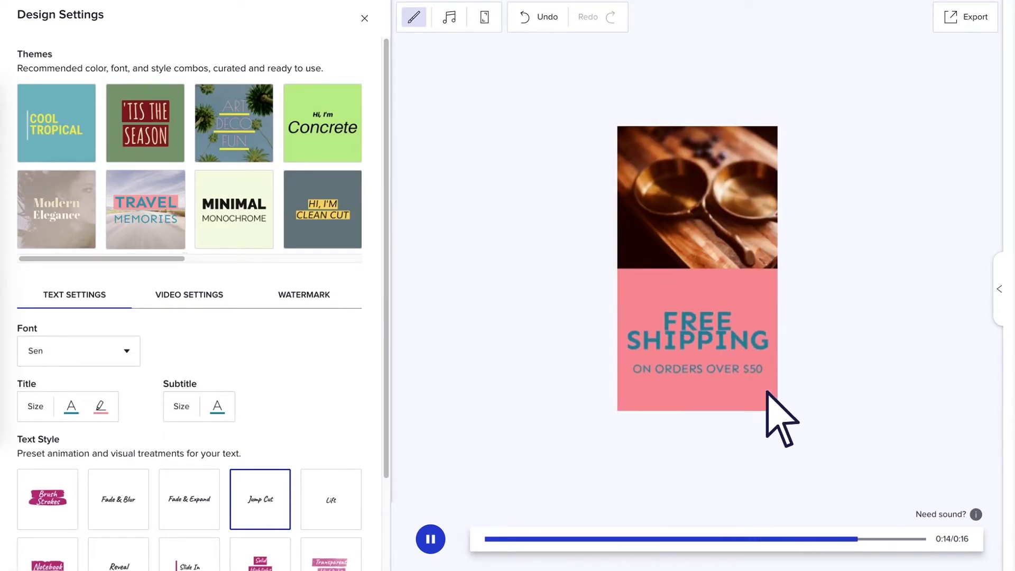
key("space")
scroll(376, 317, "down", 2)
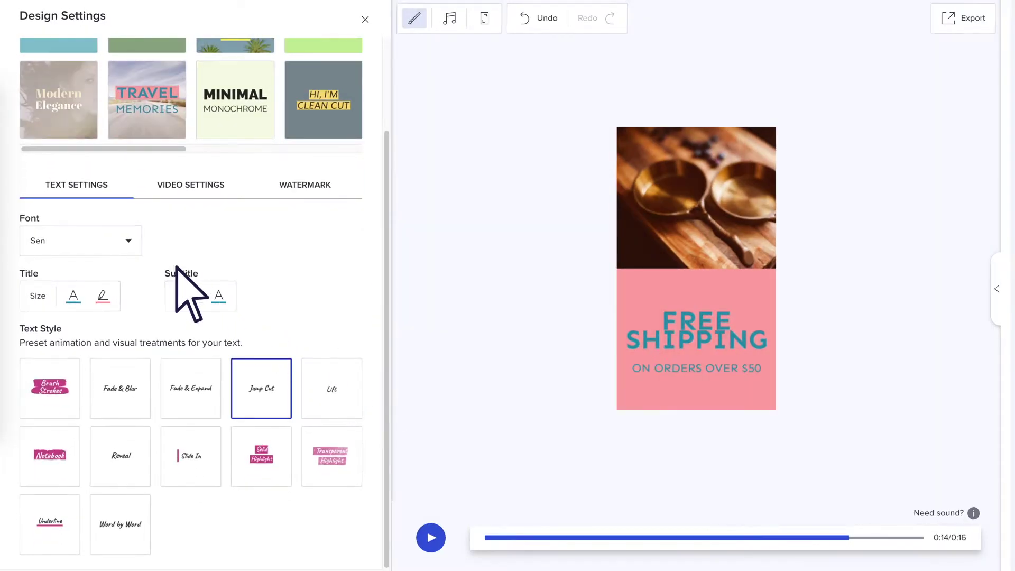
left_click(127, 241)
left_click(116, 264)
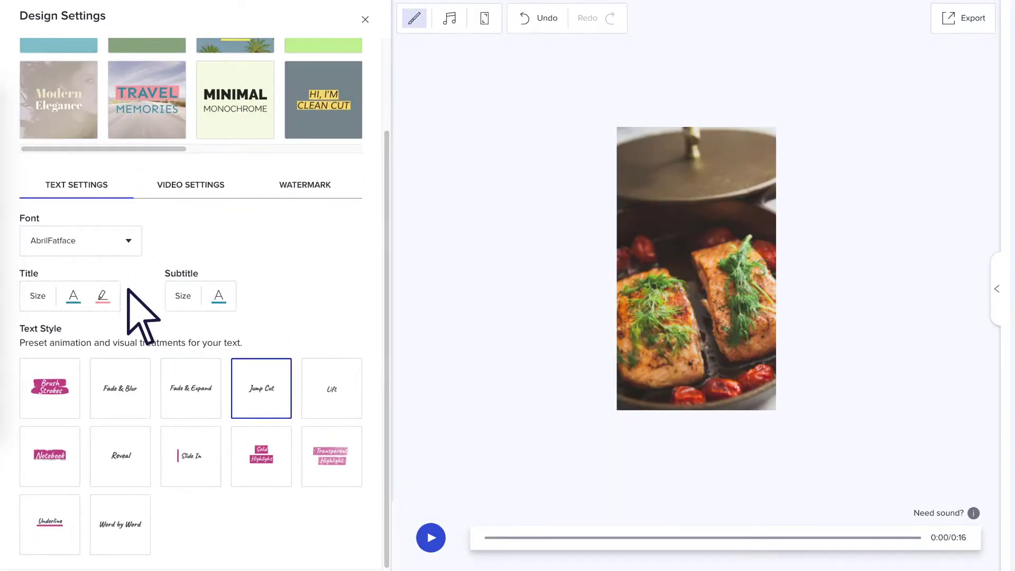
left_click(65, 458)
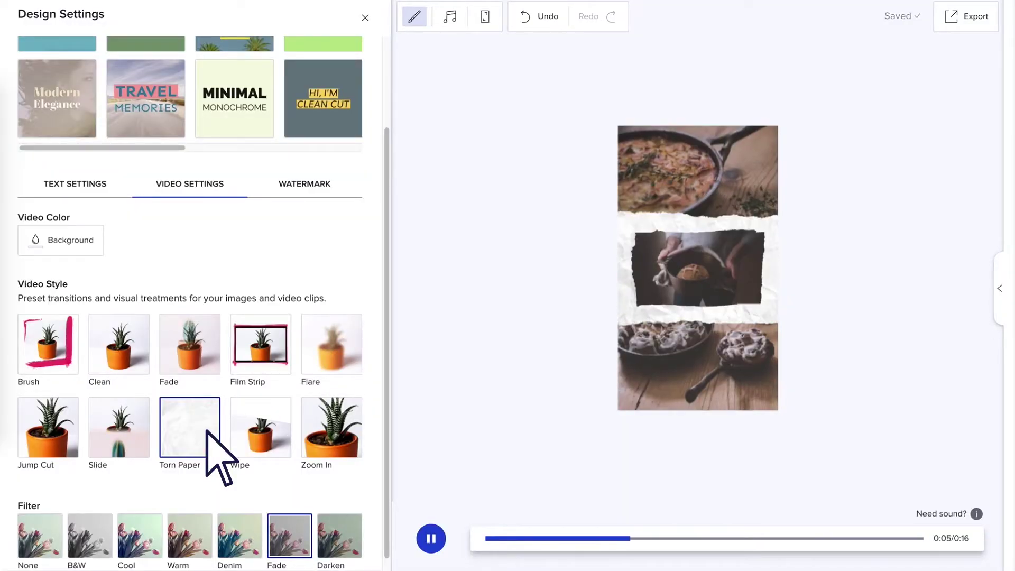
left_click(307, 196)
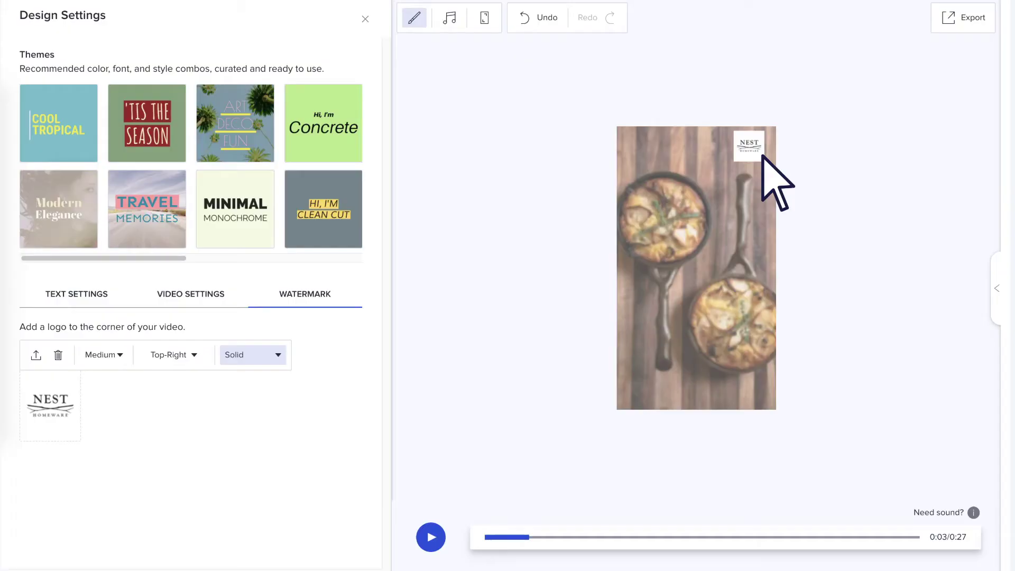
left_click(363, 10)
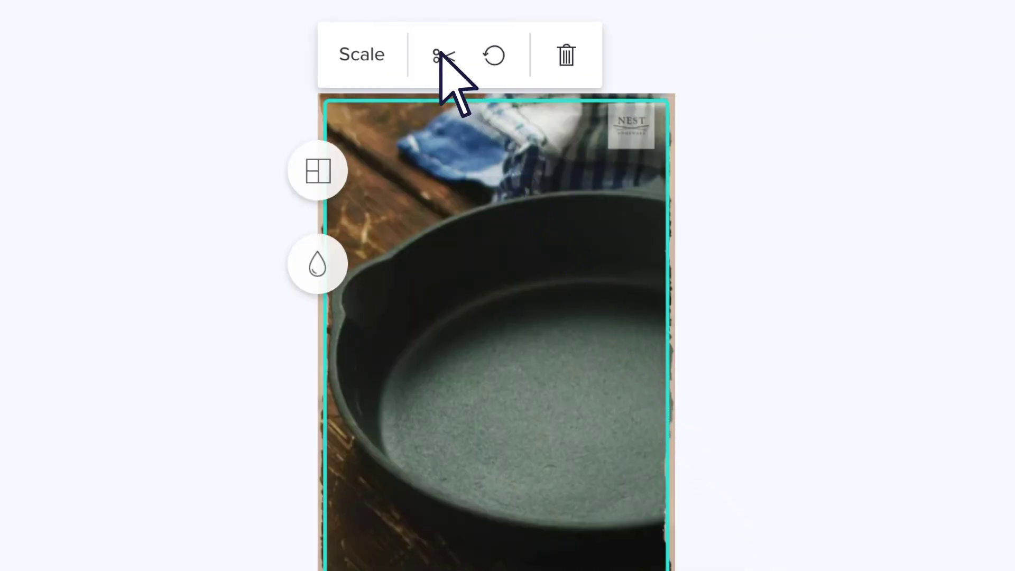
Step: Trim the empty-skillet clip, then enlarge the salmon photo and shift it down and right
left_click(442, 55)
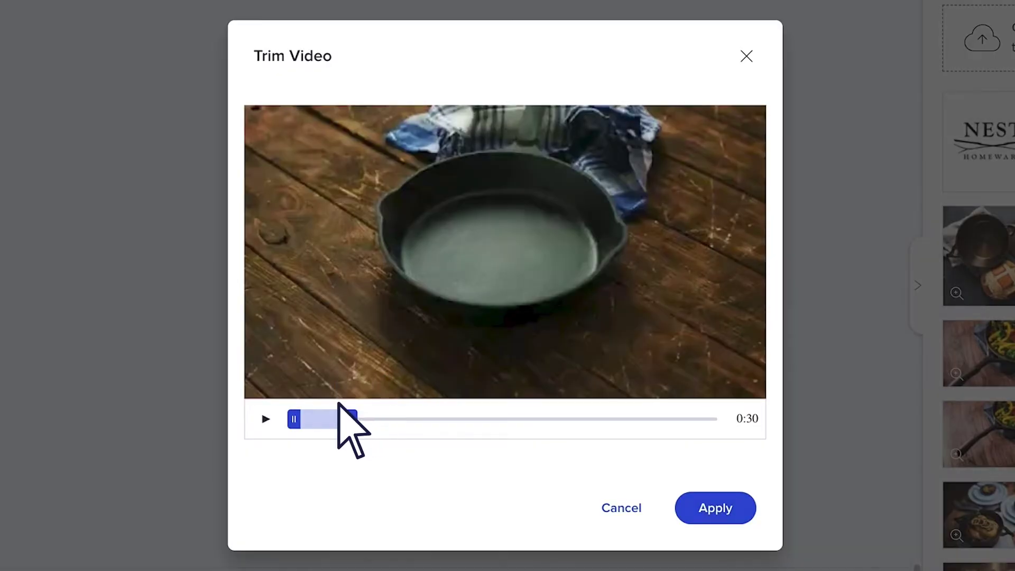
left_click(740, 497)
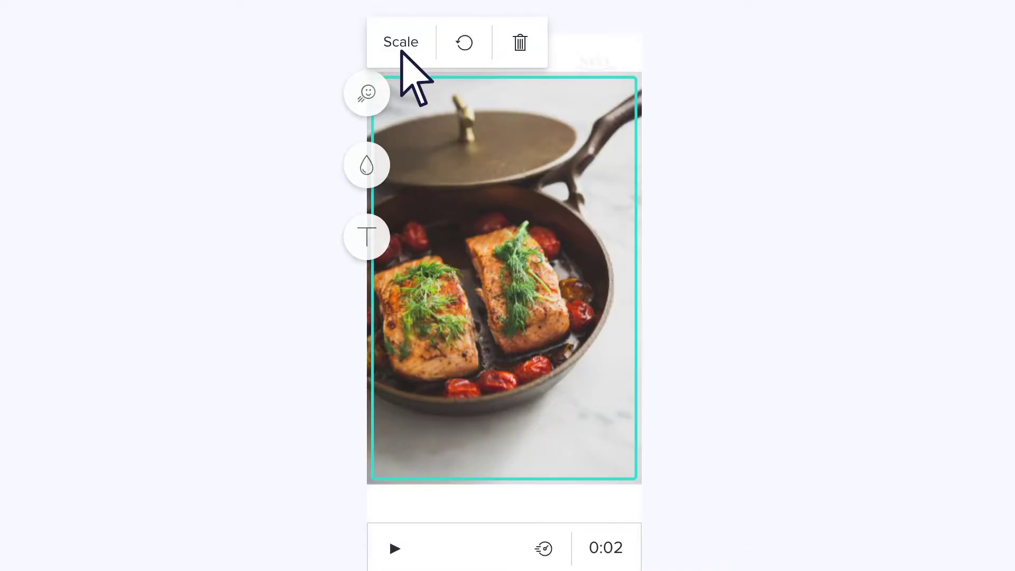
left_click(404, 52)
left_click_drag(396, 76, 420, 74)
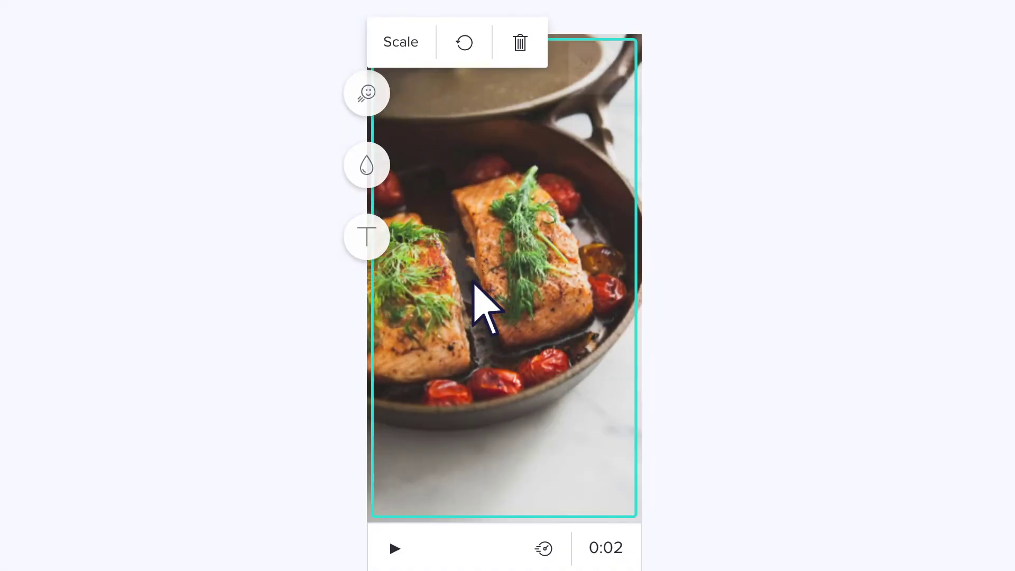
left_click_drag(476, 294, 521, 360)
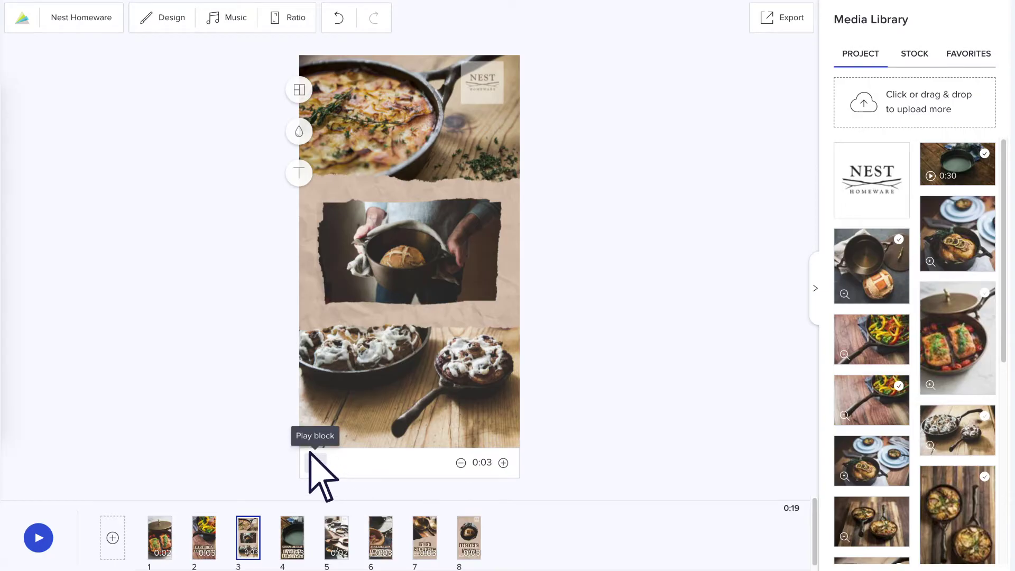
left_click(311, 454)
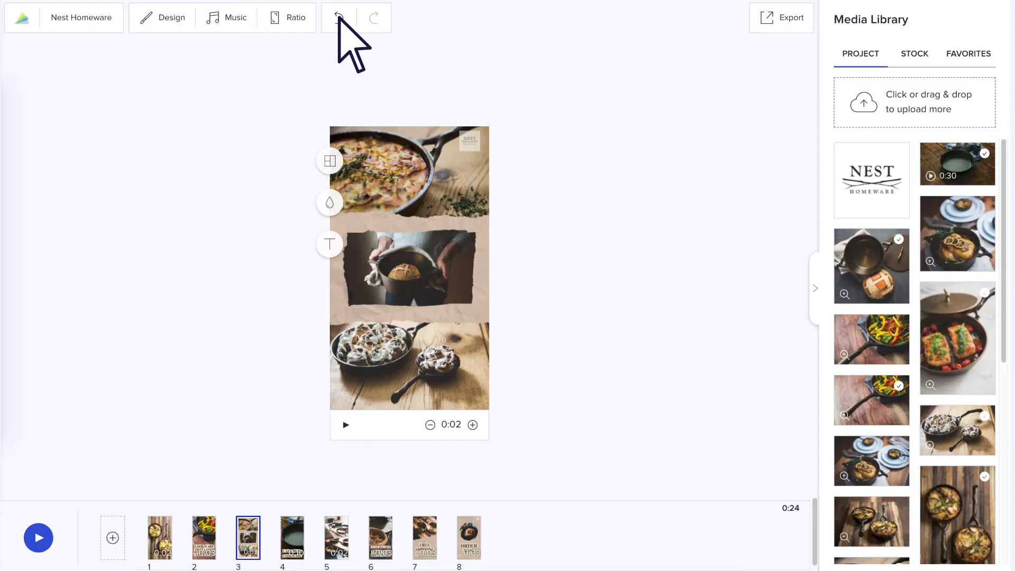
Step: Browse the music tracks, preview the full video, then export it to its share page
left_click(226, 17)
scroll(143, 296, "down", 5)
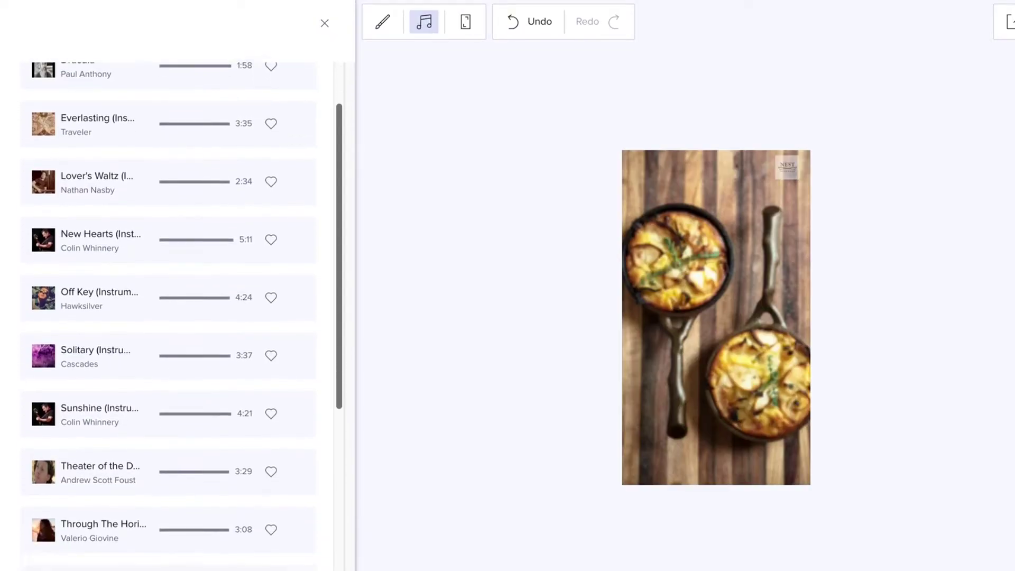
scroll(169, 318, "down", 5)
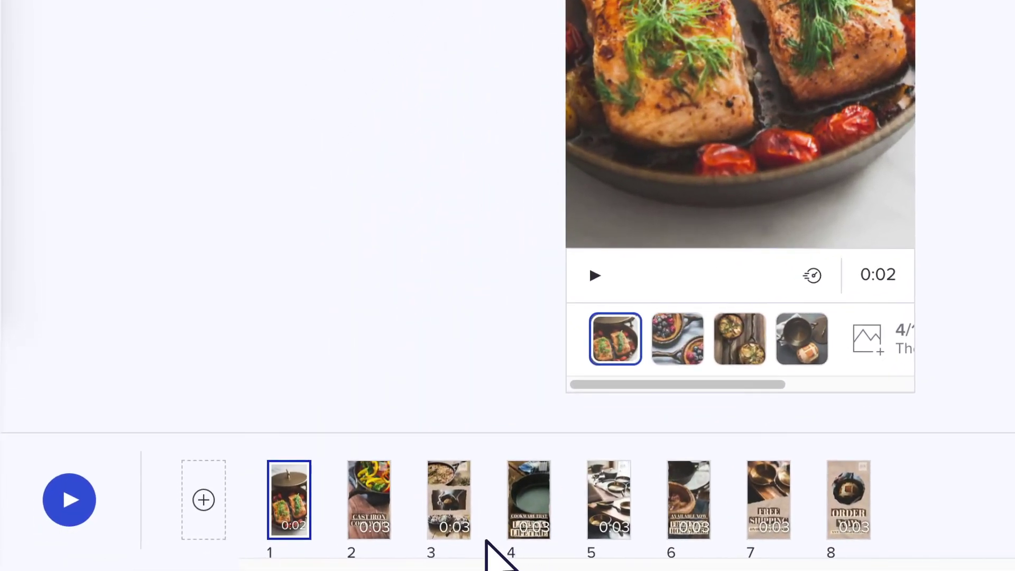
left_click(69, 499)
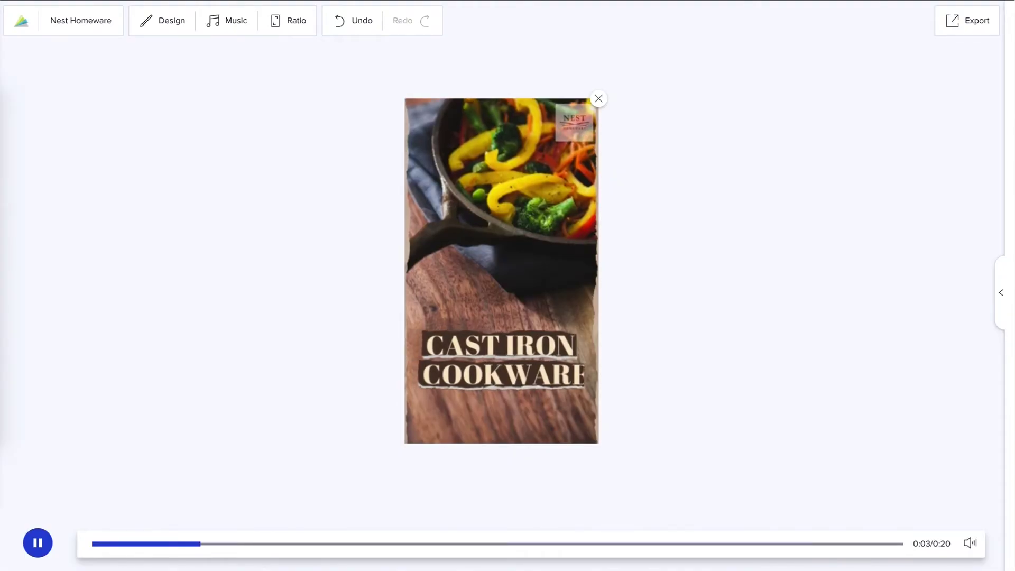
left_click(598, 99)
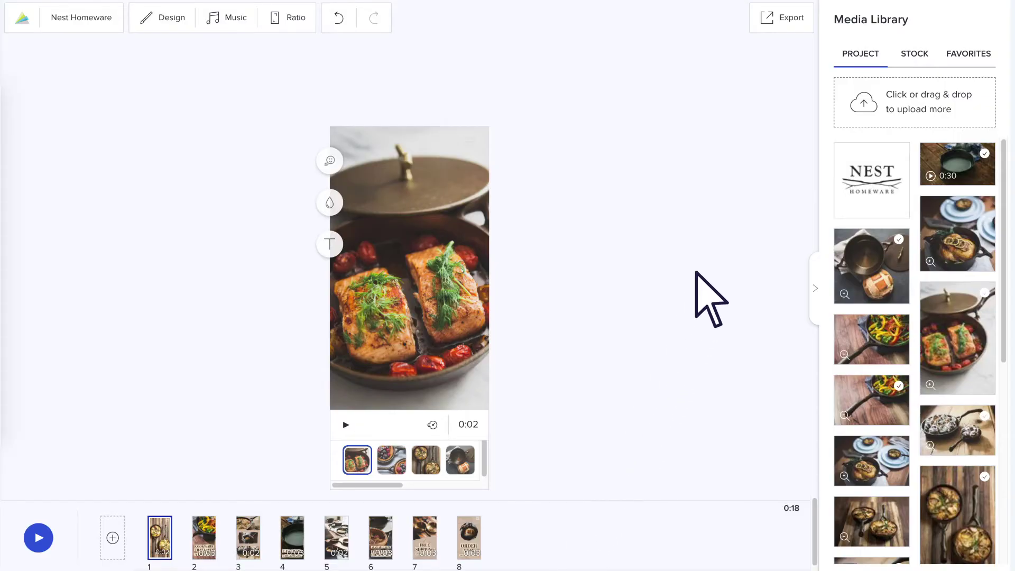
left_click(766, 16)
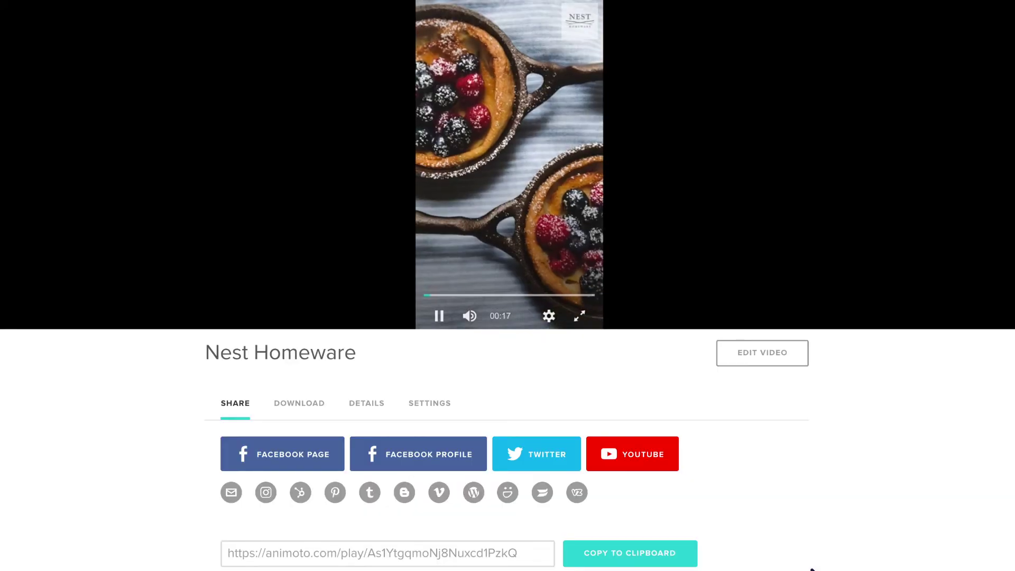